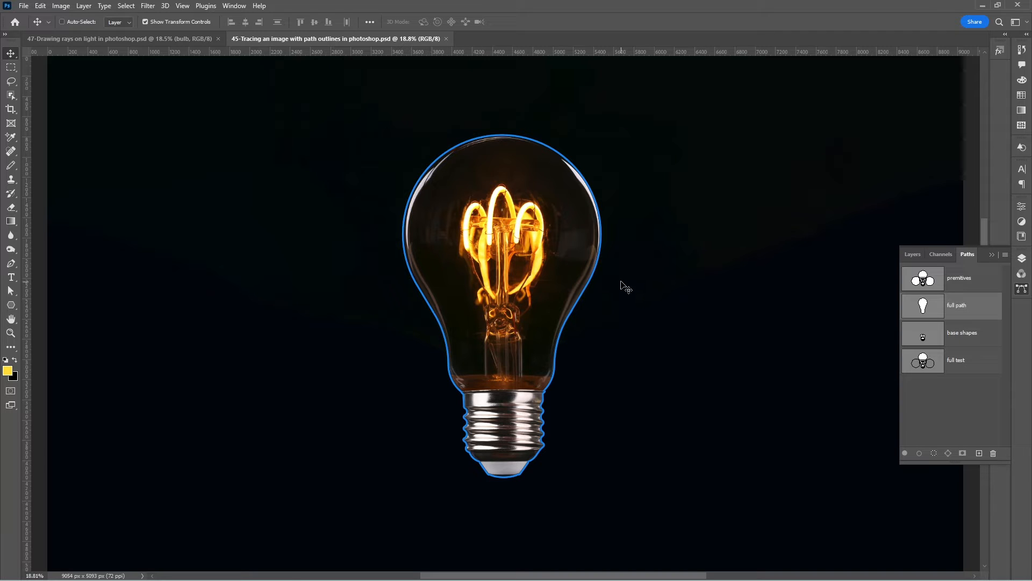
Activate the base shapes path and set up the Ellipse tool in Path mode with Combine Shapes
click(967, 340)
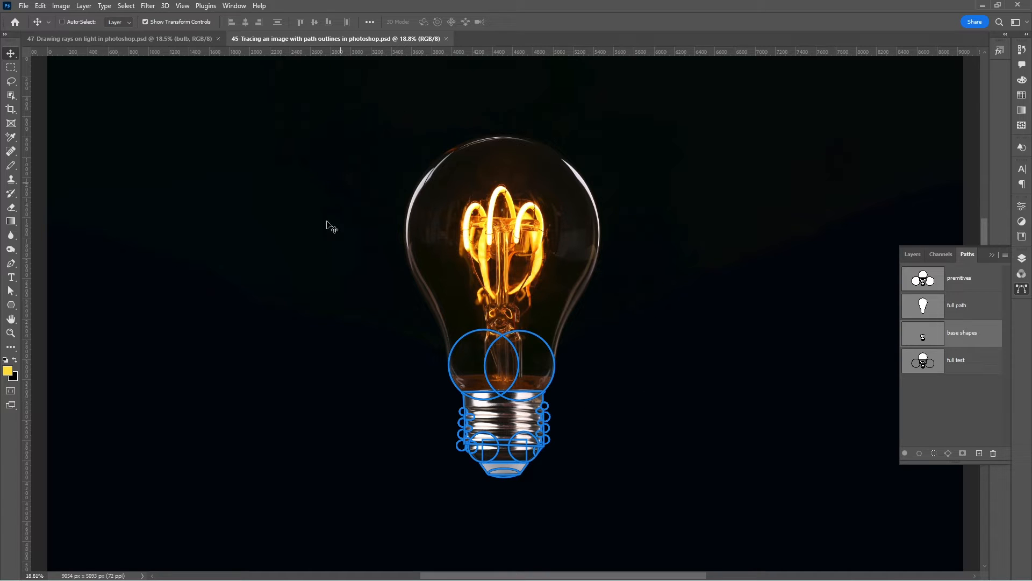
scroll(493, 160, up, 1)
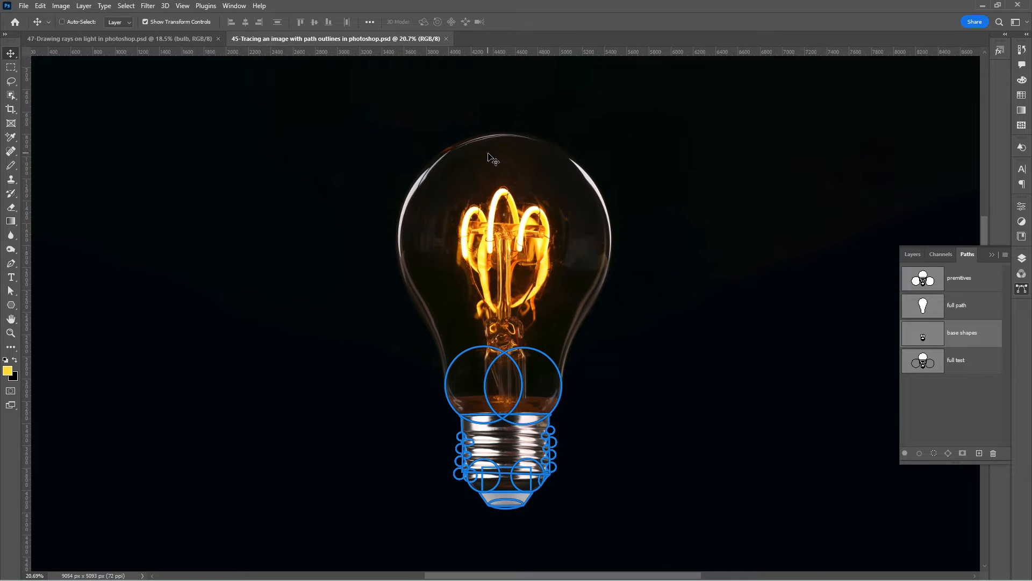
scroll(493, 160, up, 7)
key(u)
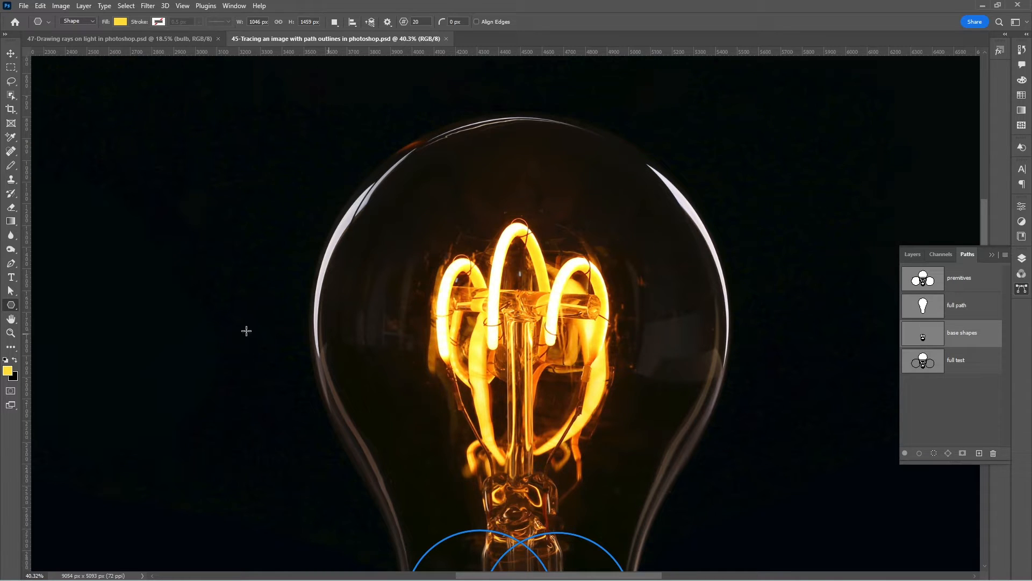
right_click(9, 312)
click(54, 313)
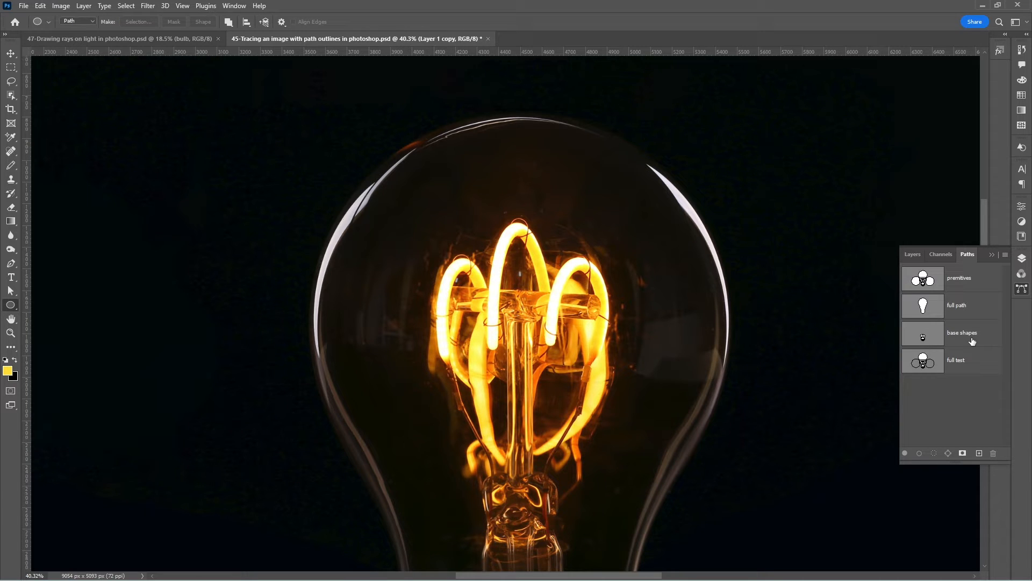
click(972, 341)
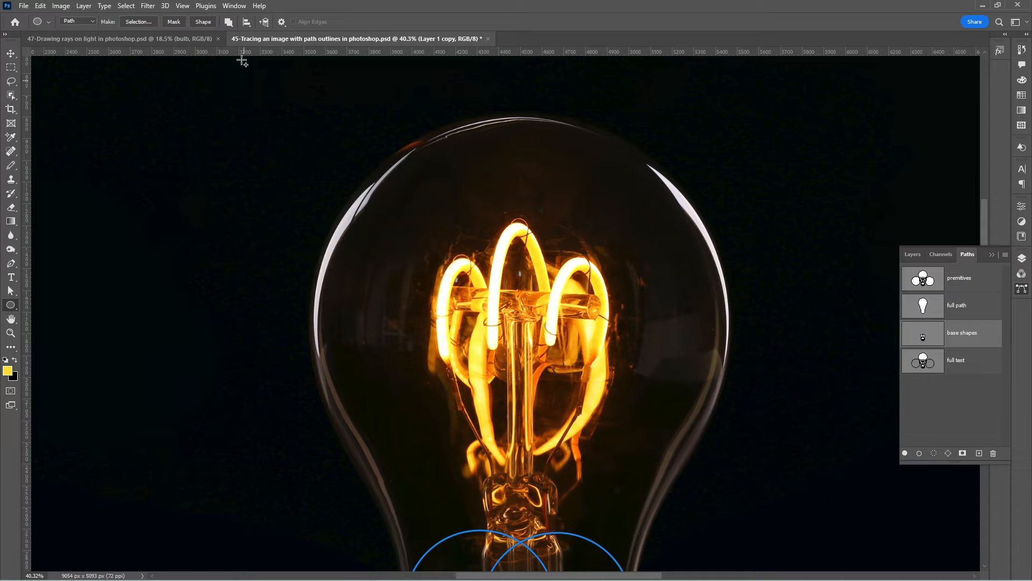
click(228, 22)
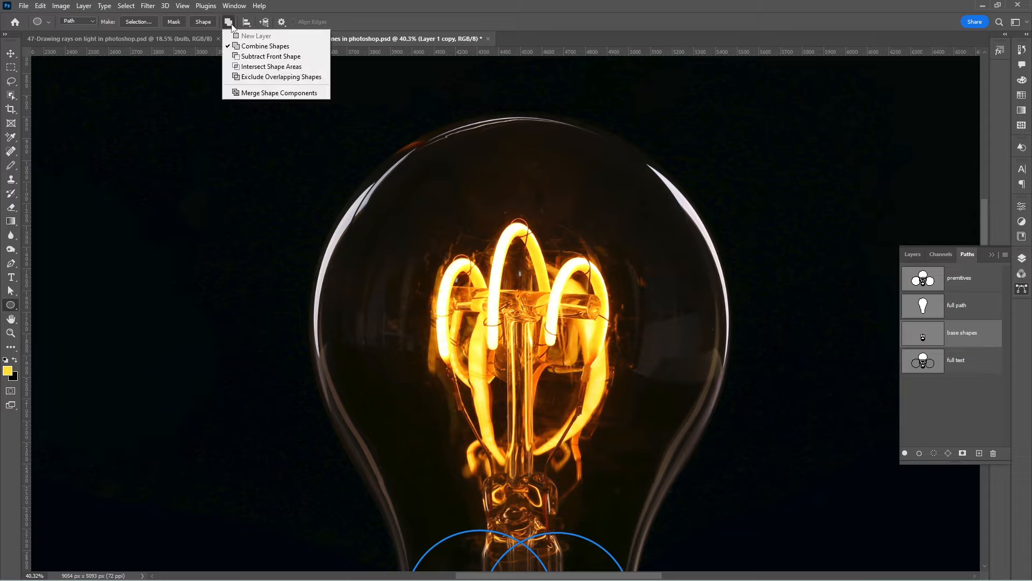
click(271, 48)
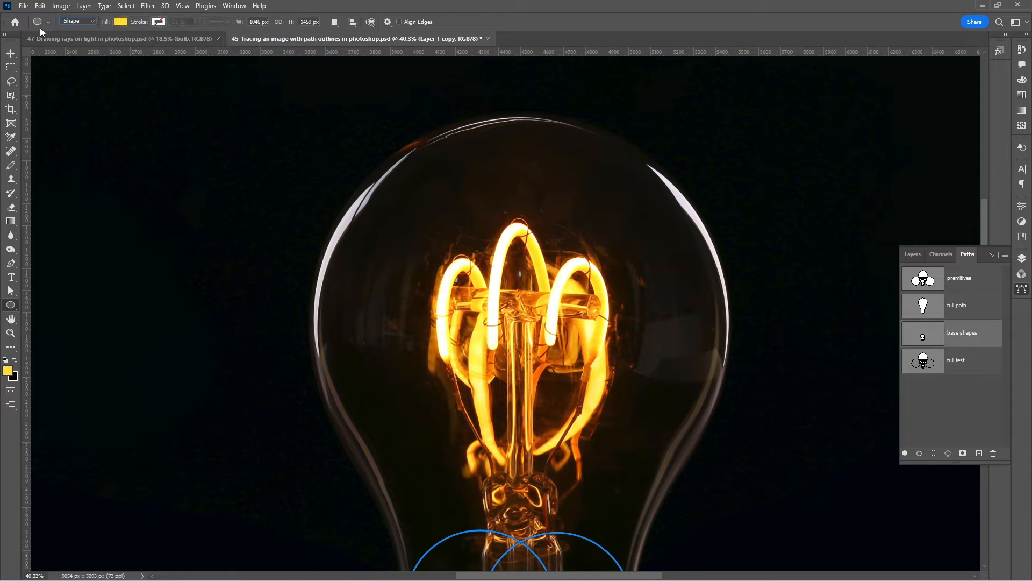
click(93, 21)
click(75, 37)
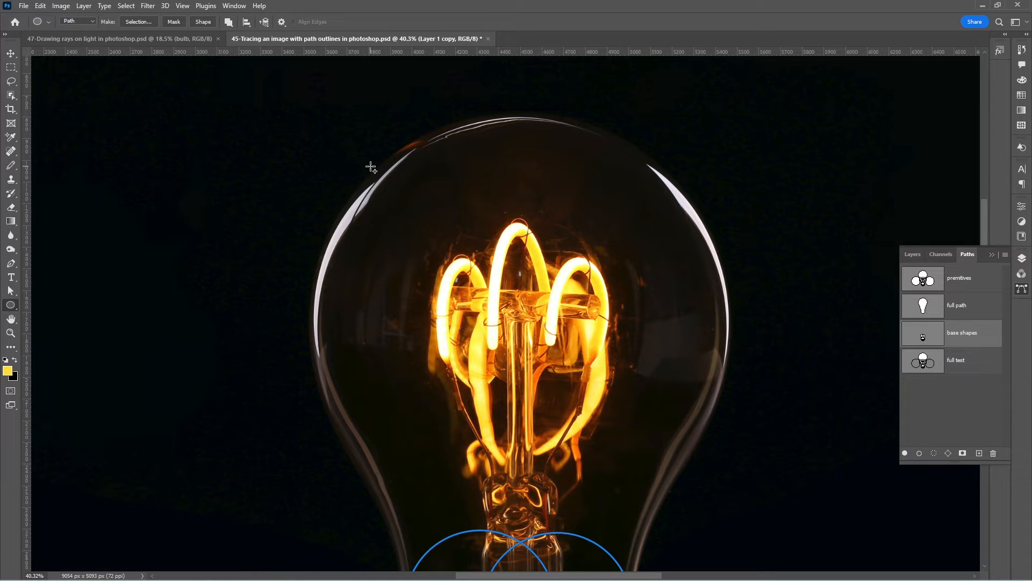
Draw a circle that matches the round upper glass of the bulb
drag(371, 167, 662, 432)
drag(522, 504, 497, 273)
key(Return)
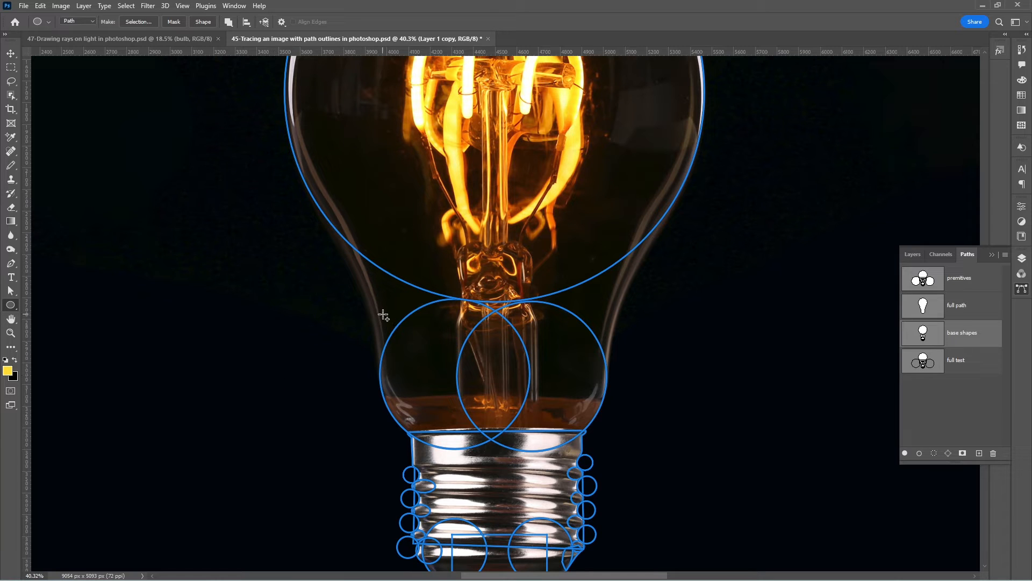
Duplicate the large circle to both sides of the bulb so each copy follows the inward curve of the neck
click(11, 291)
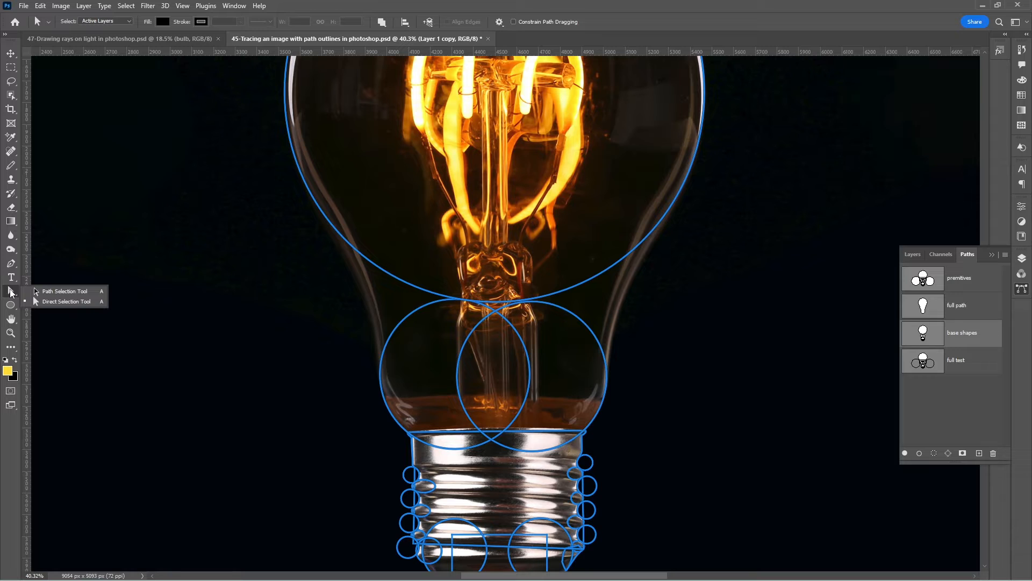
click(61, 292)
click(390, 273)
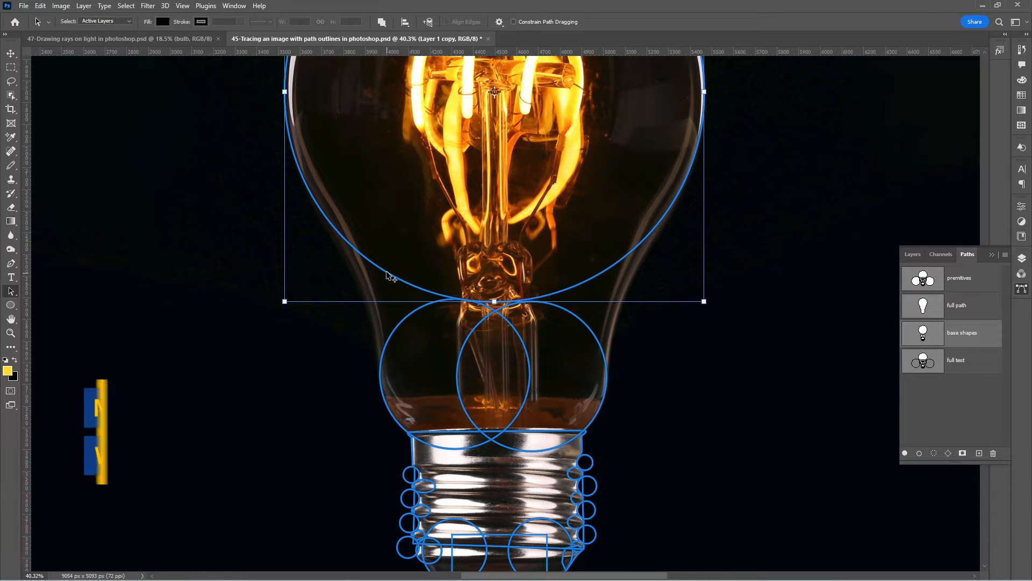
drag(370, 287, 61, 558)
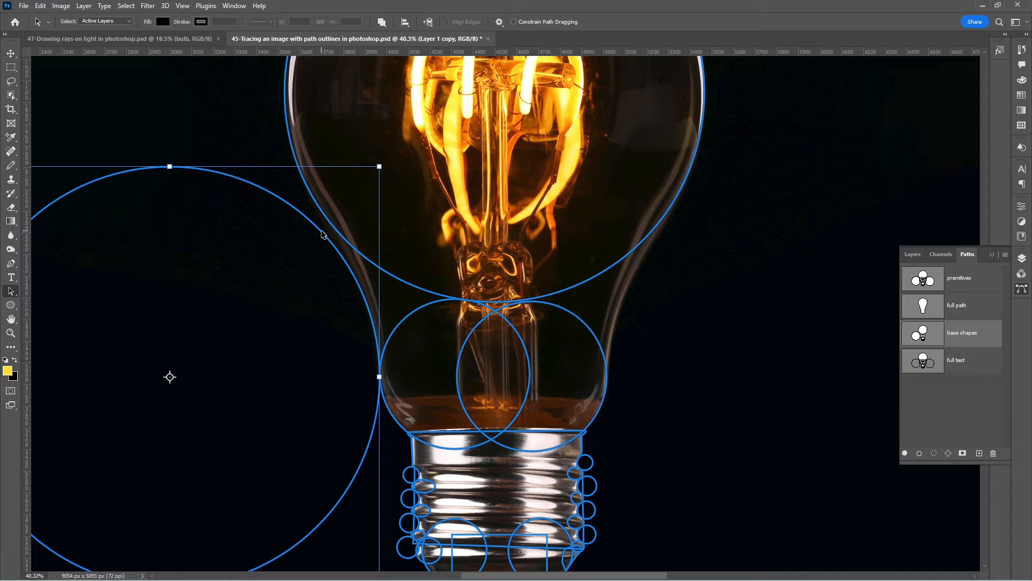
drag(320, 230, 715, 185)
scroll(504, 304, down, 4)
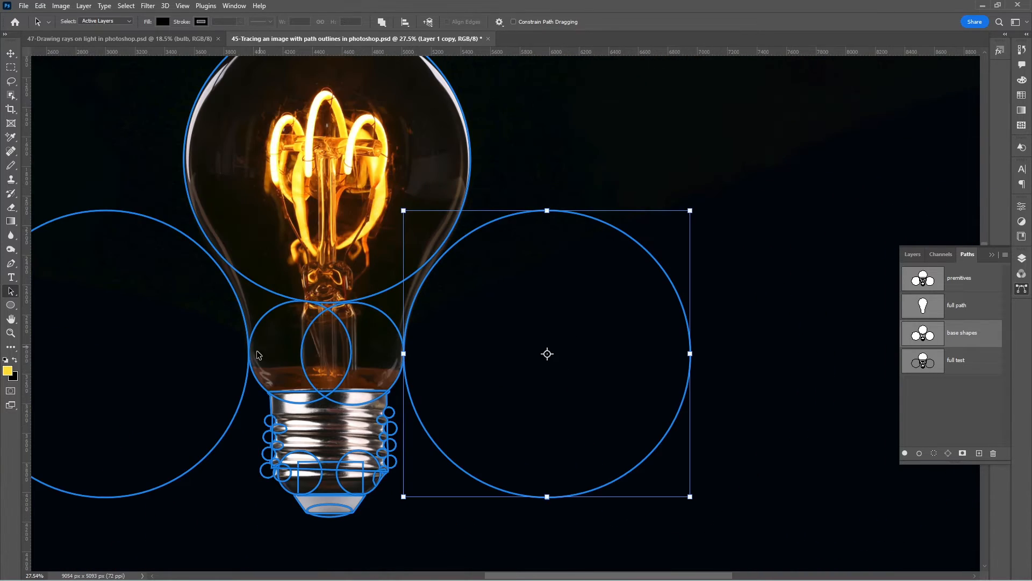
drag(216, 297, 350, 280)
scroll(490, 254, up, 2)
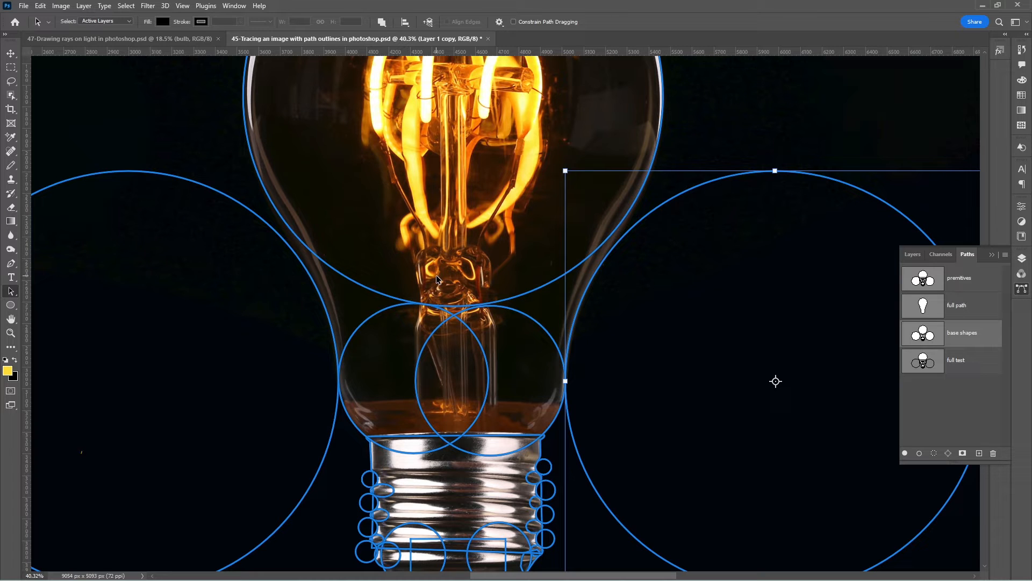
Draw a closed four-sided path with the Pen tool across the lower part of the large circle, above the neck
key(p)
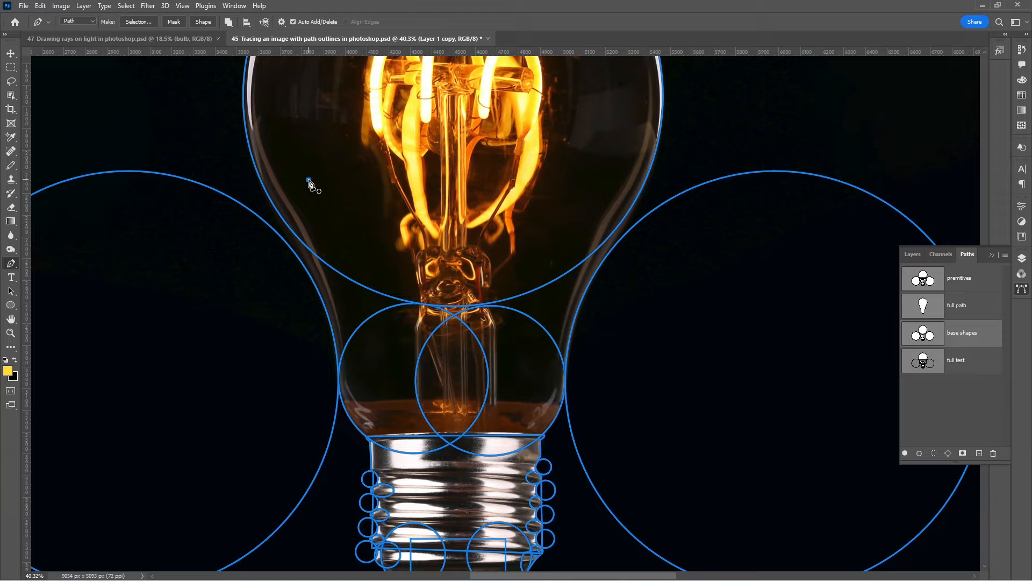
click(602, 184)
click(571, 244)
click(368, 253)
click(308, 179)
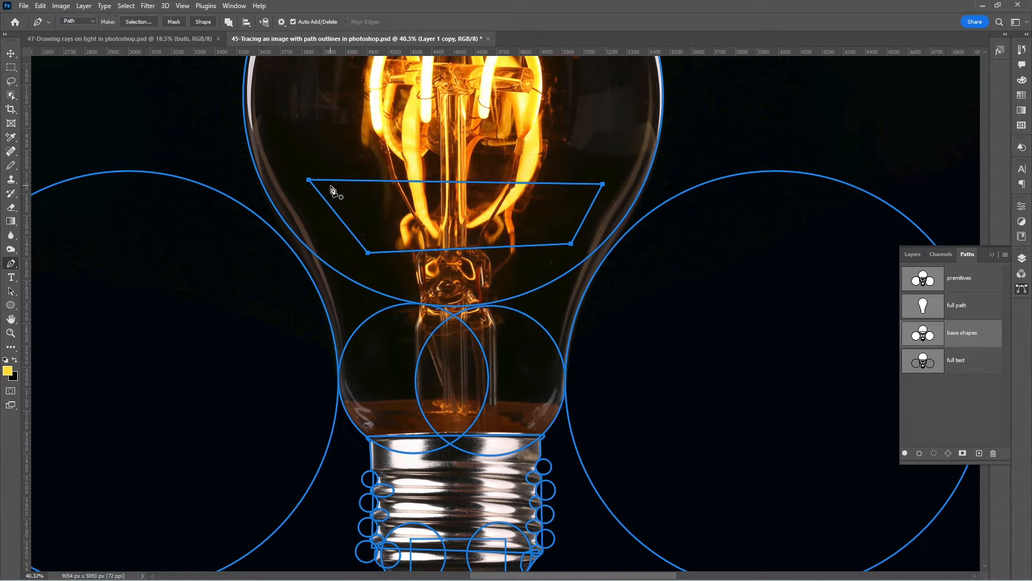
Move the four corners of the pen-drawn shape outward toward the glass edges with the Direct Selection tool
click(11, 290)
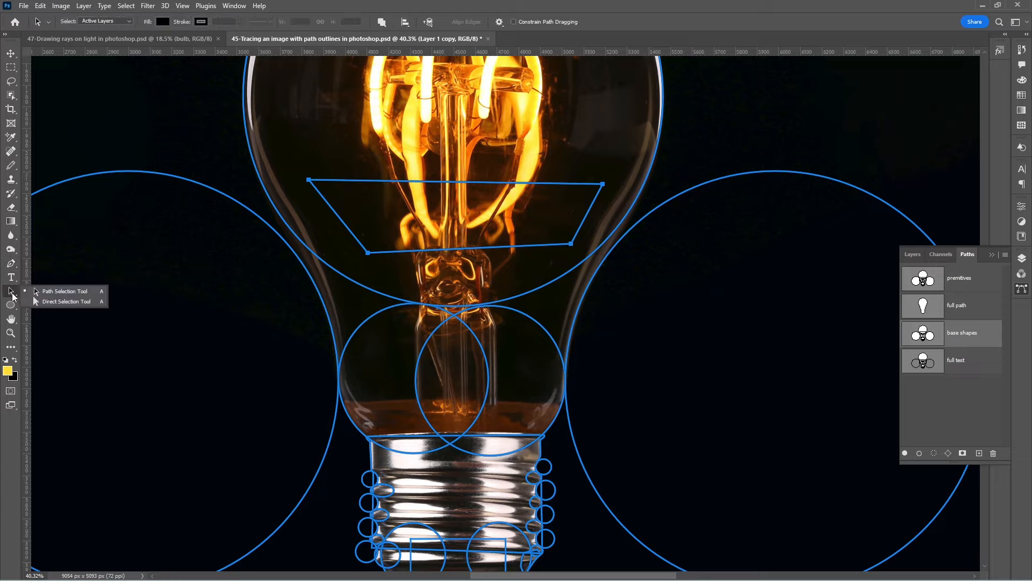
click(59, 304)
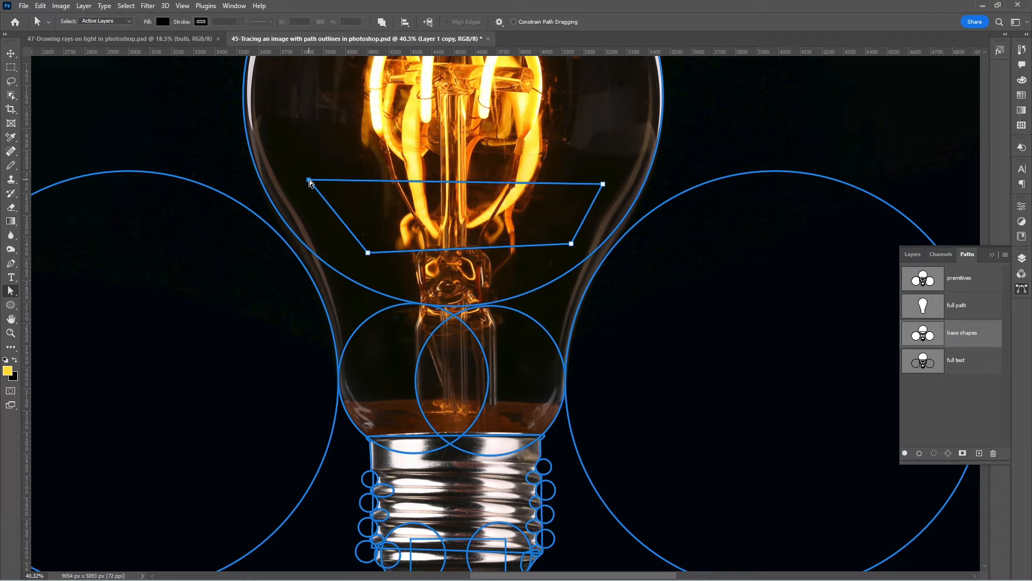
drag(310, 182, 279, 182)
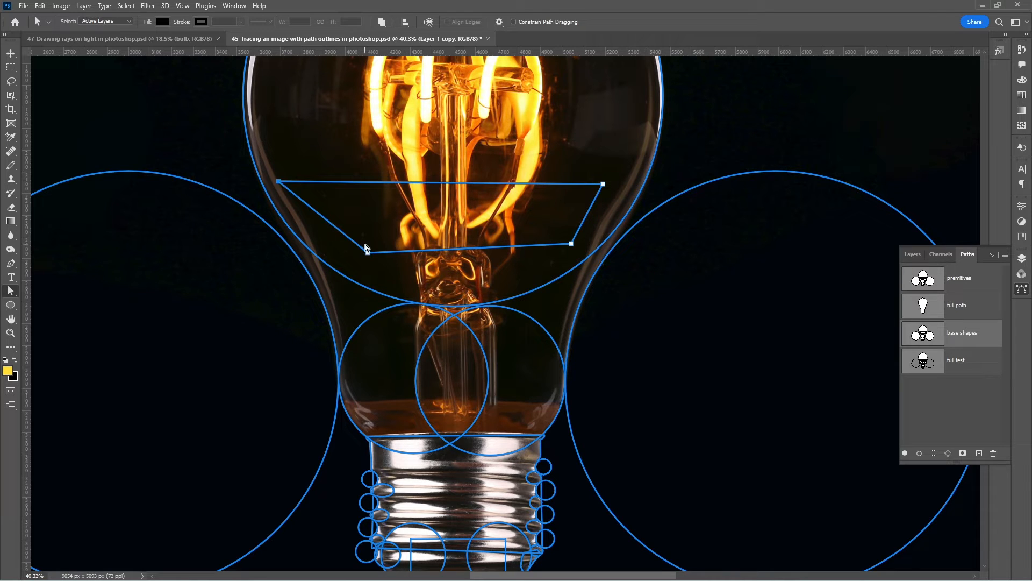
drag(366, 257, 318, 281)
drag(572, 245, 586, 275)
mouse_move(604, 187)
mouse_down()
mouse_move(598, 194)
mouse_move(614, 194)
mouse_up()
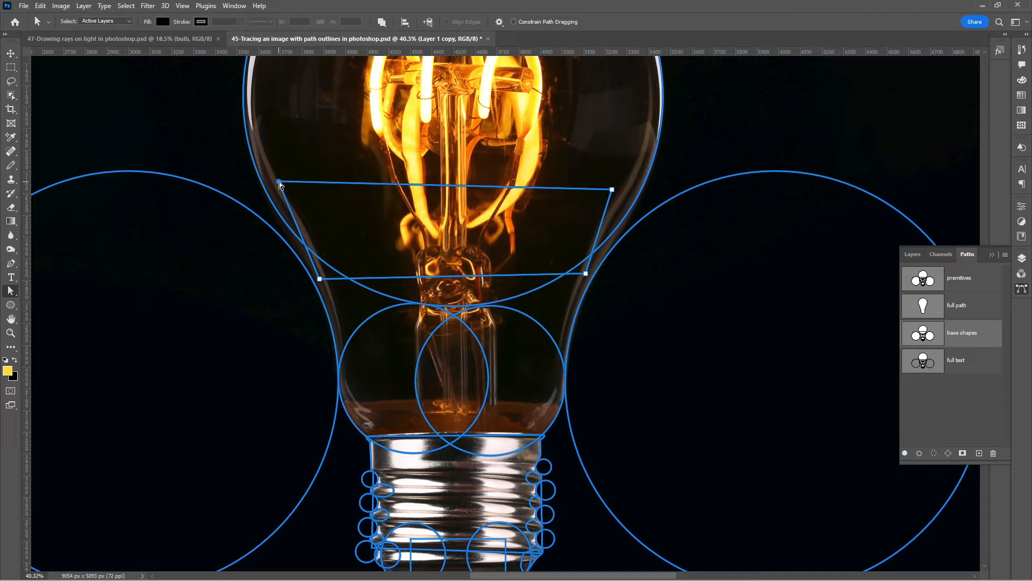
Refine the pen shape's two left corners so its side bridges the large circle and the left side circle
drag(279, 182, 269, 203)
drag(320, 279, 314, 284)
scroll(315, 284, up, 8)
mouse_move(217, 110)
mouse_down()
mouse_move(227, 122)
mouse_move(222, 108)
mouse_up()
drag(314, 284, 312, 284)
drag(222, 107, 216, 102)
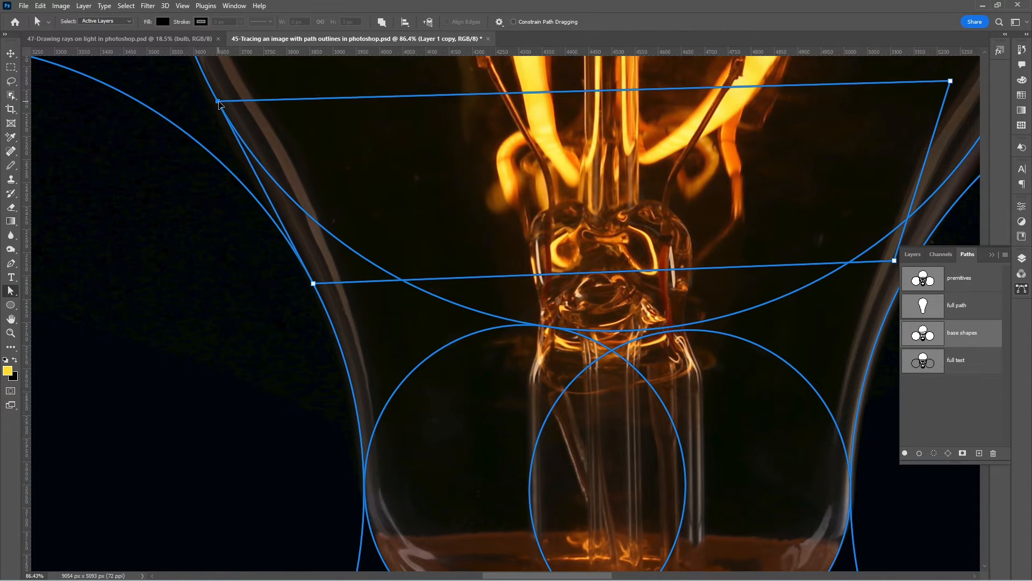
Refine the pen shape's two right corners so its side bridges the large circle and the right side circle
drag(710, 269, 305, 281)
click(488, 271)
drag(488, 271, 470, 359)
drag(545, 93, 596, 113)
drag(470, 359, 503, 281)
scroll(511, 277, up, 5)
scroll(512, 278, down, 15)
drag(429, 459, 376, 267)
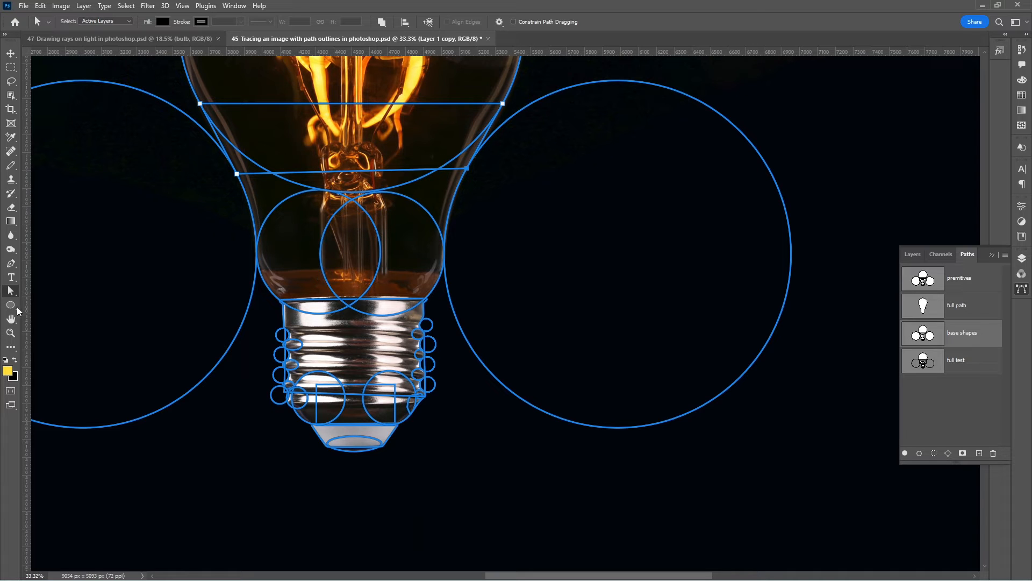
Draw a rectangle path about 1342 × 516 px across the neck, overlapping both side circles
drag(17, 305, 42, 307)
drag(233, 164, 473, 256)
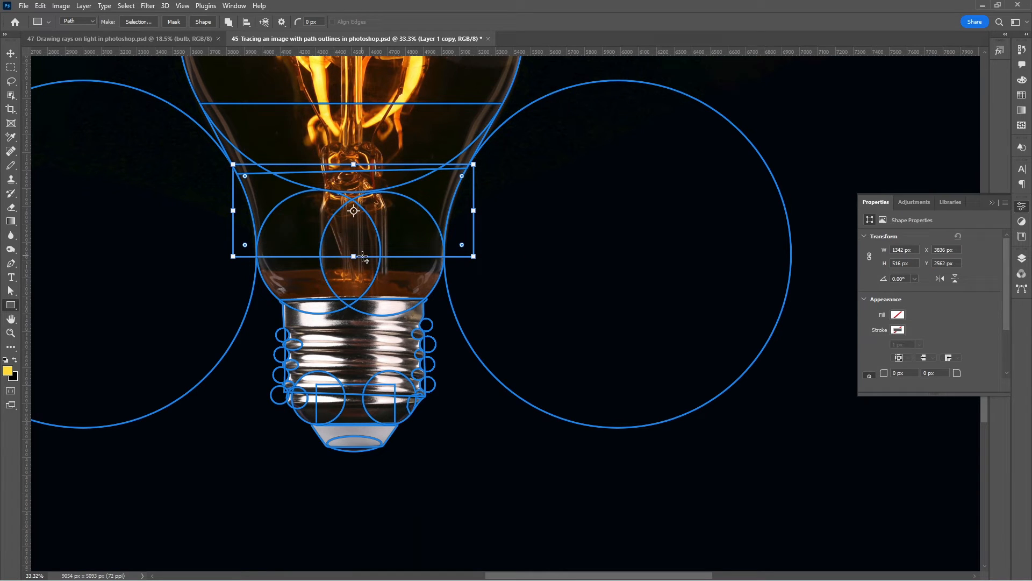
scroll(606, 302, down, 1)
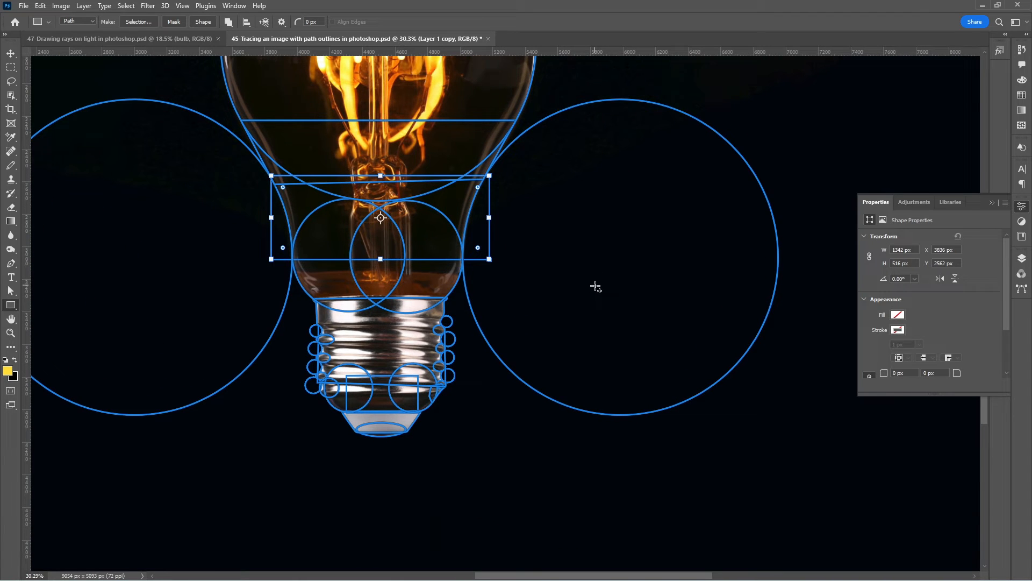
Cut and paste both large side circles to bring them in front of the other base shapes, and set them to Subtract Front Shape
key(ctrl+0)
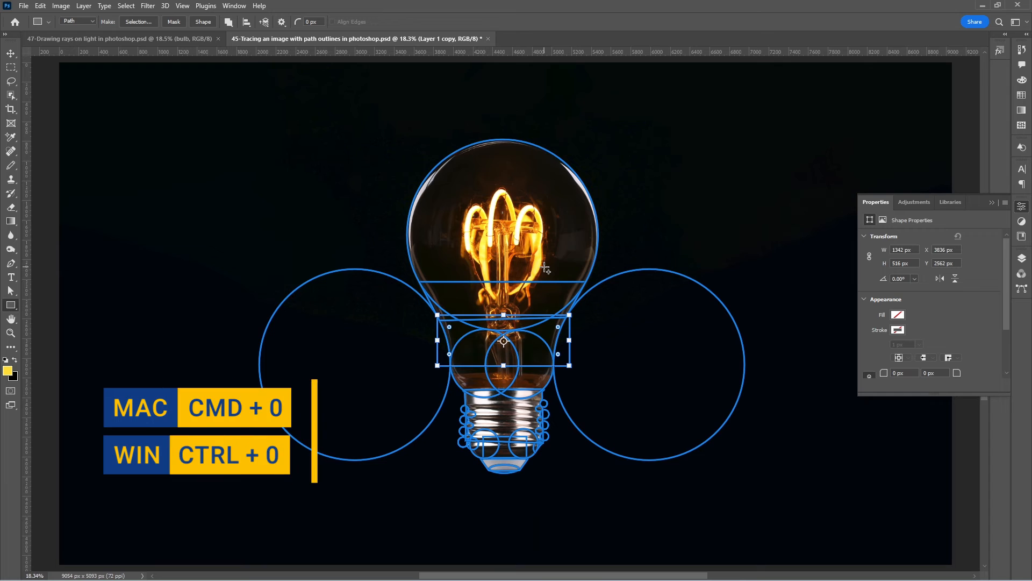
click(1022, 290)
key(a)
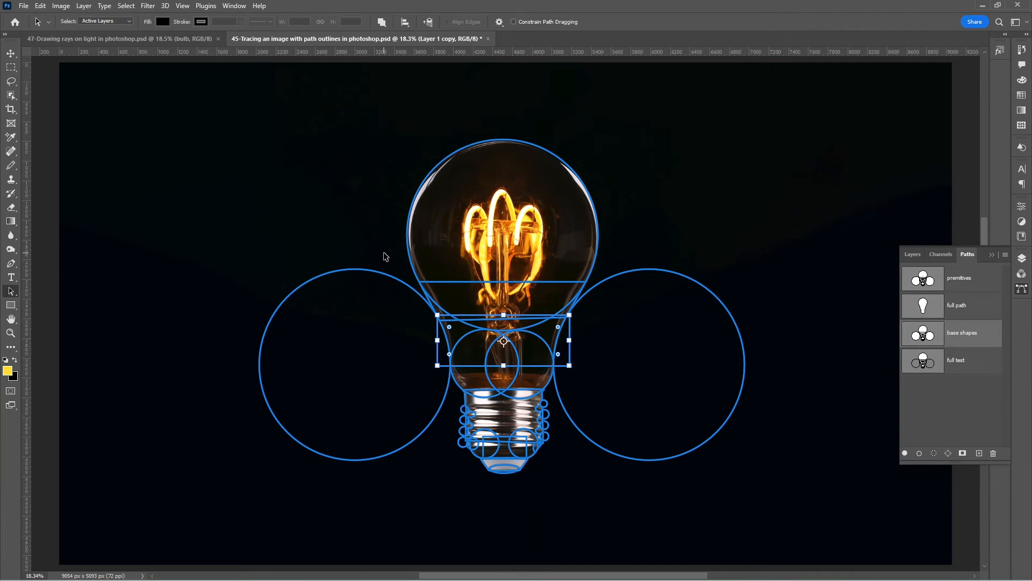
click(15, 290)
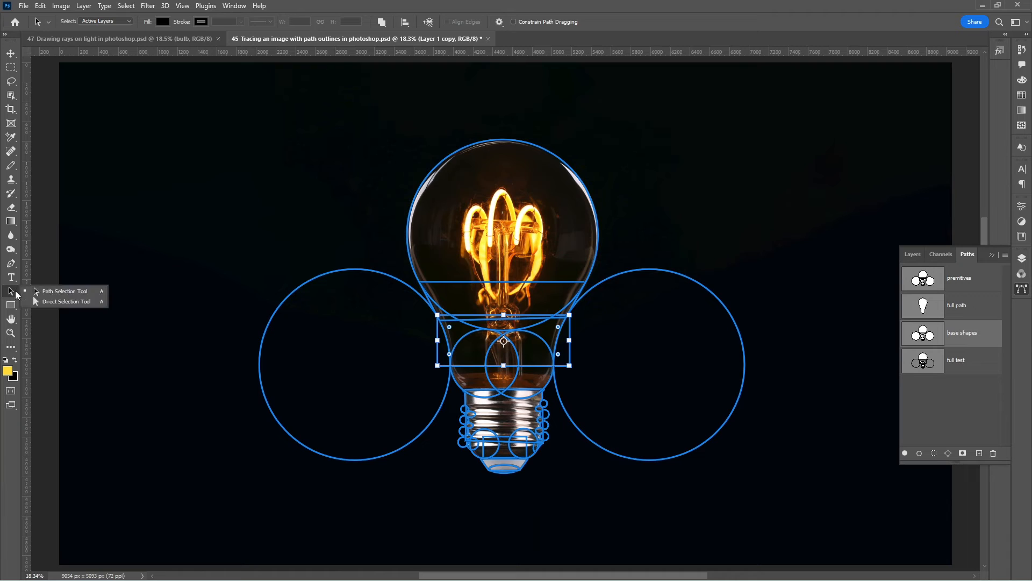
click(73, 290)
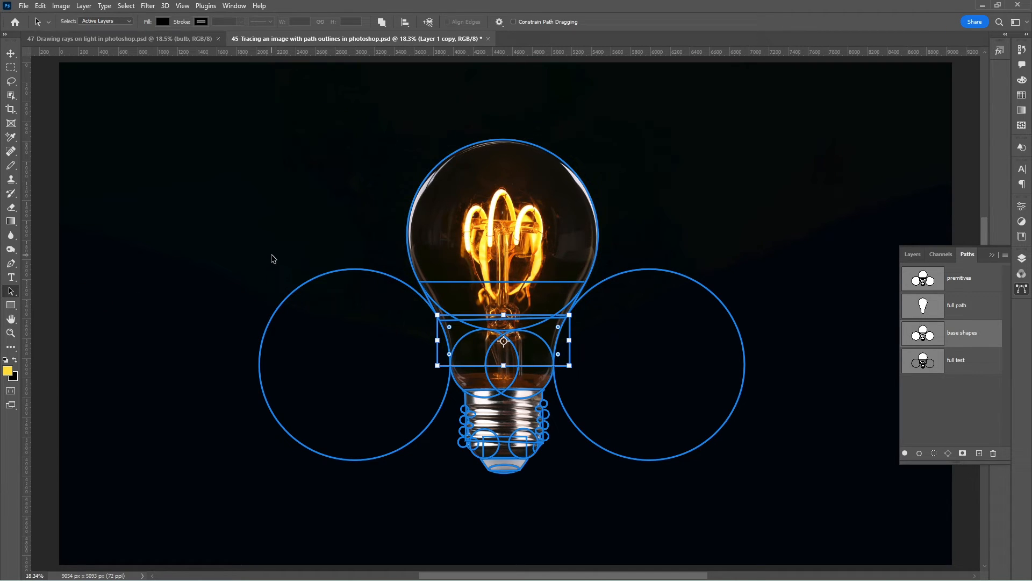
drag(272, 258, 308, 307)
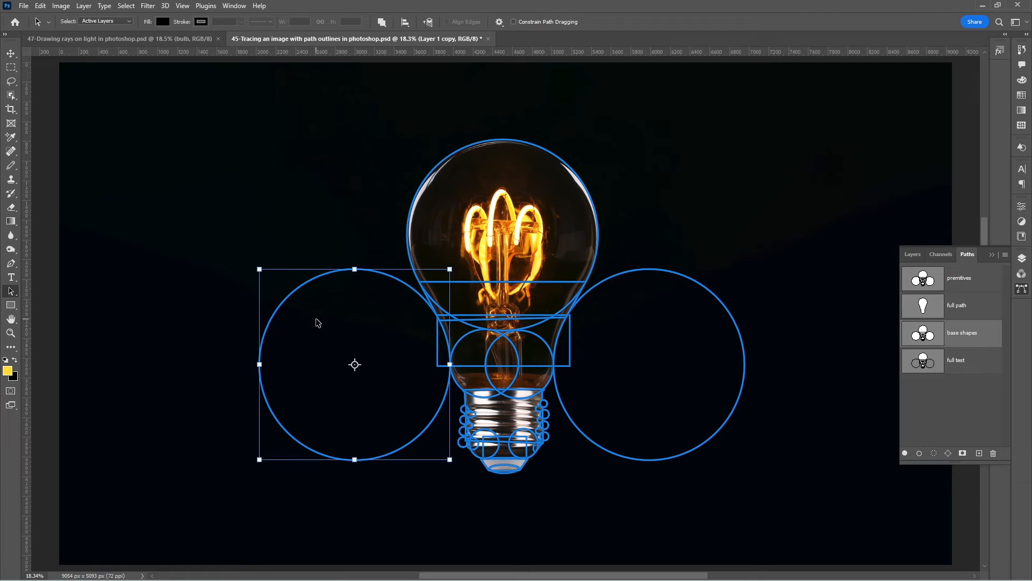
drag(647, 233, 692, 343)
key(ctrl+t)
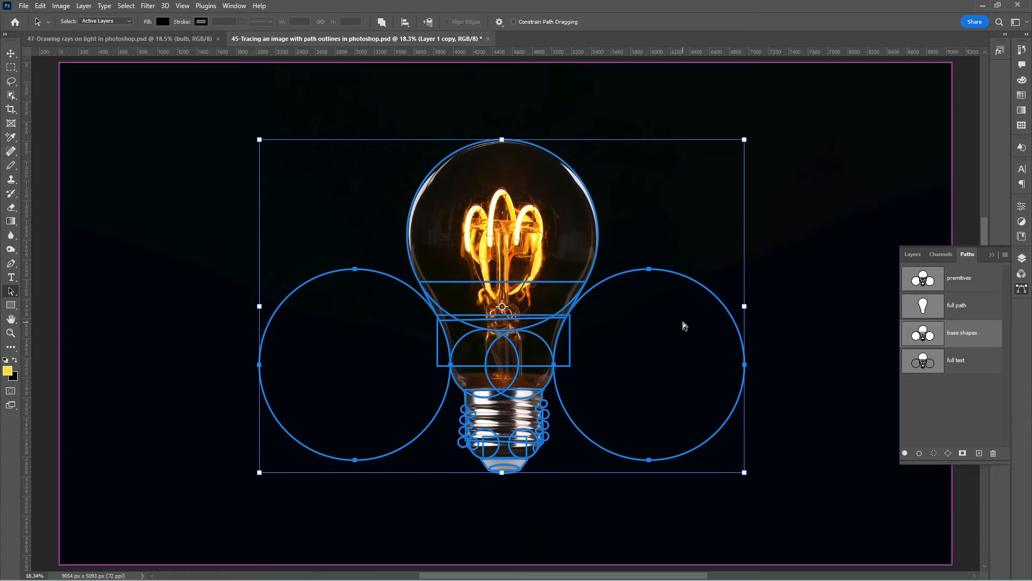
click(480, 218)
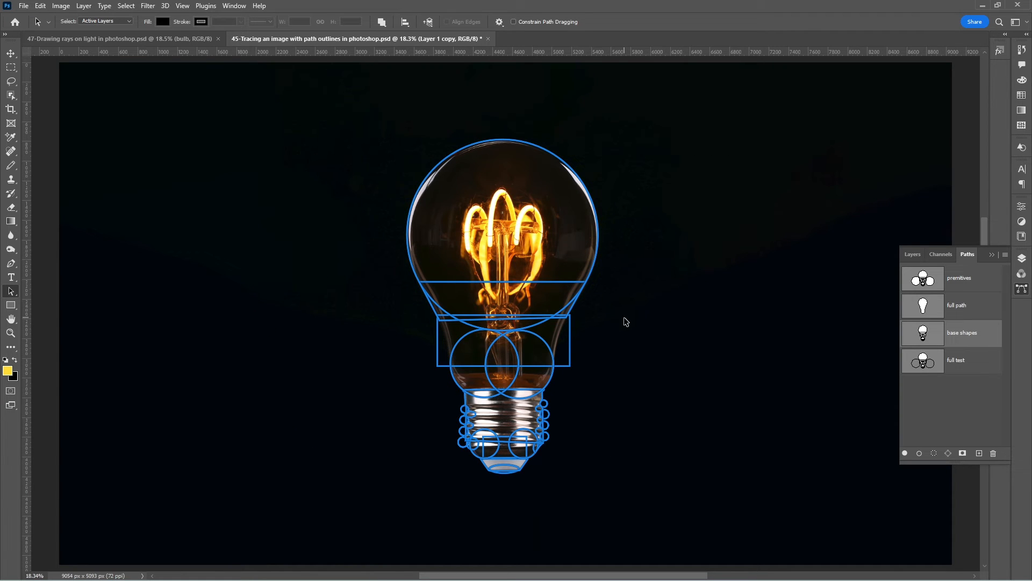
key(ctrl+z)
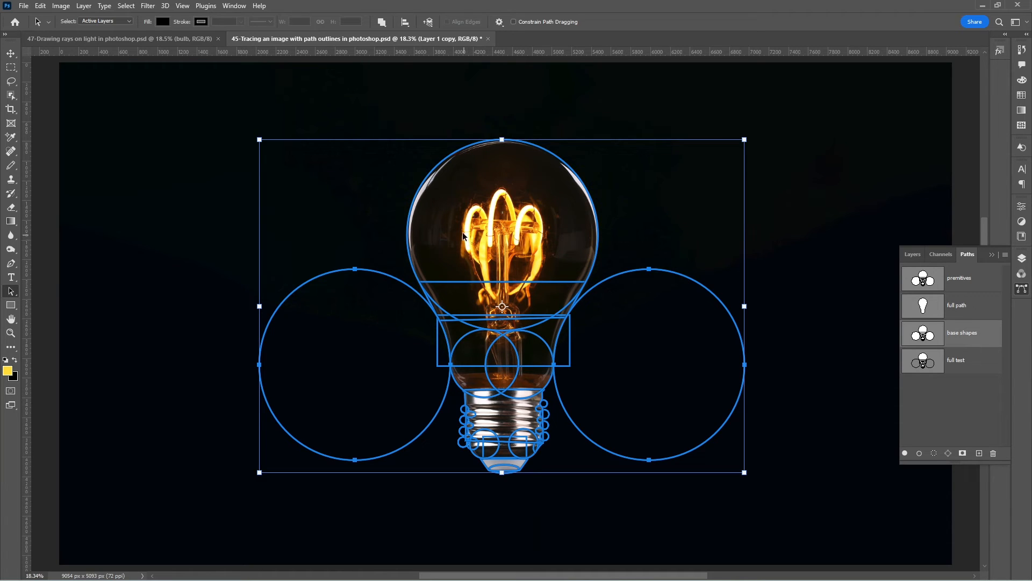
click(383, 23)
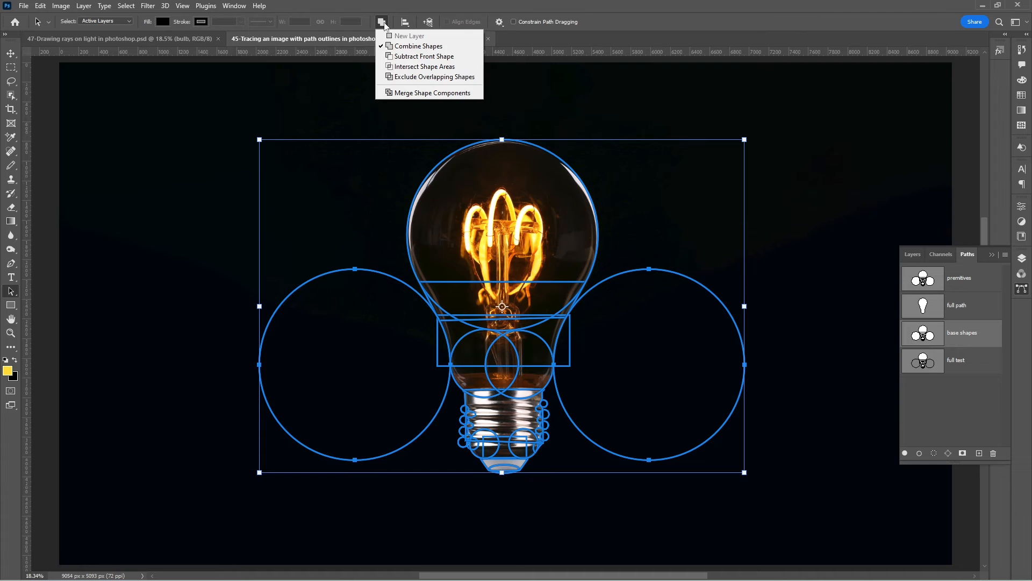
click(453, 56)
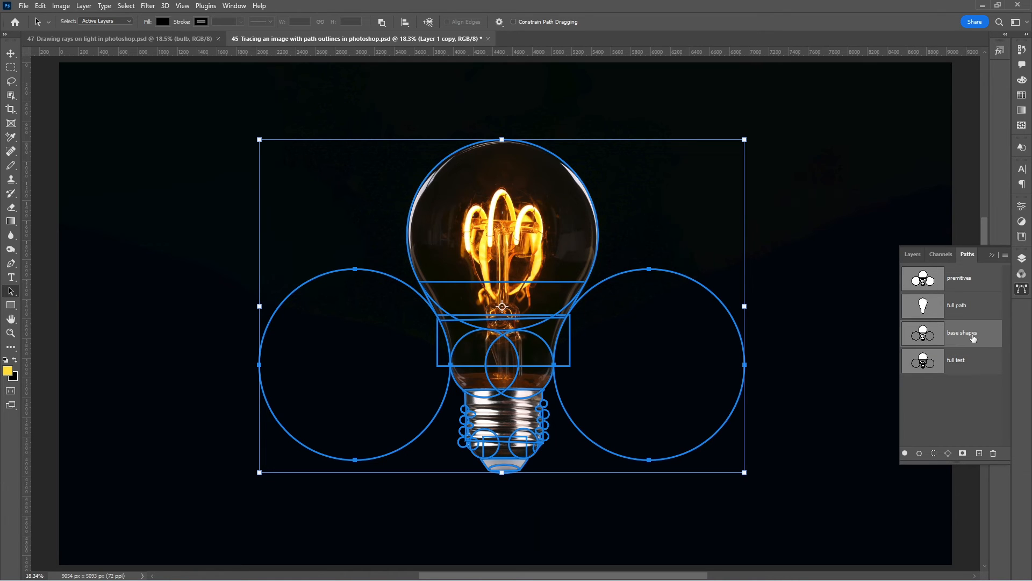
Duplicate the base shapes path and rename the copy "combined paths"
drag(969, 333, 979, 452)
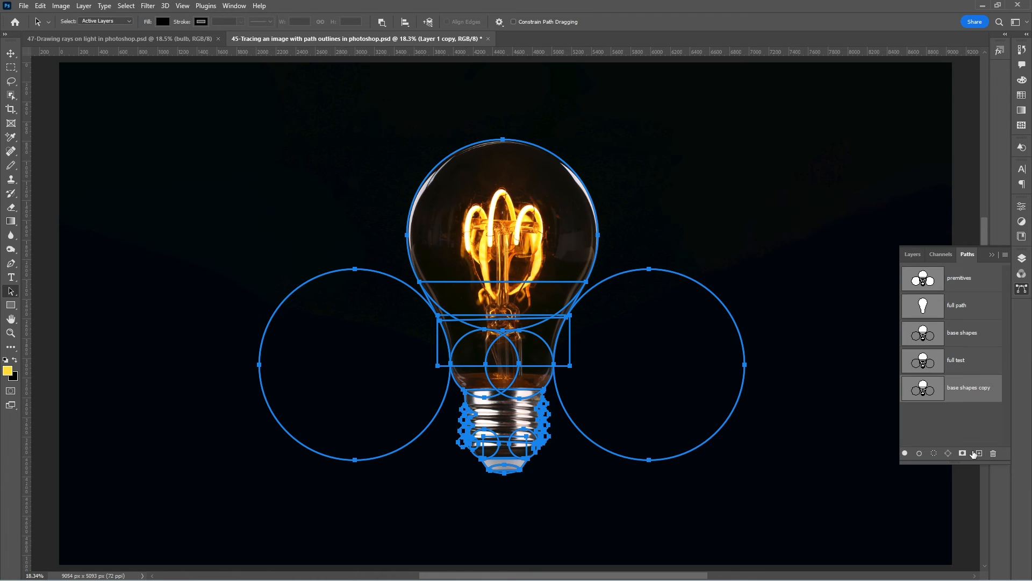
double_click(969, 388)
text(combined paths)
key(Return)
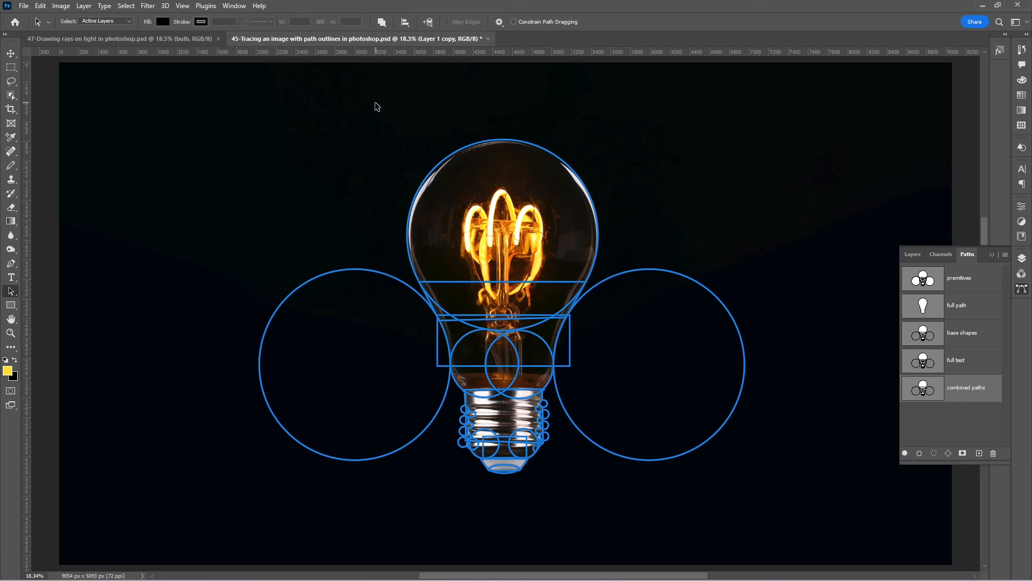
Select all shapes in the combined paths copy and merge the shape components into one regular path outline
drag(377, 106, 698, 517)
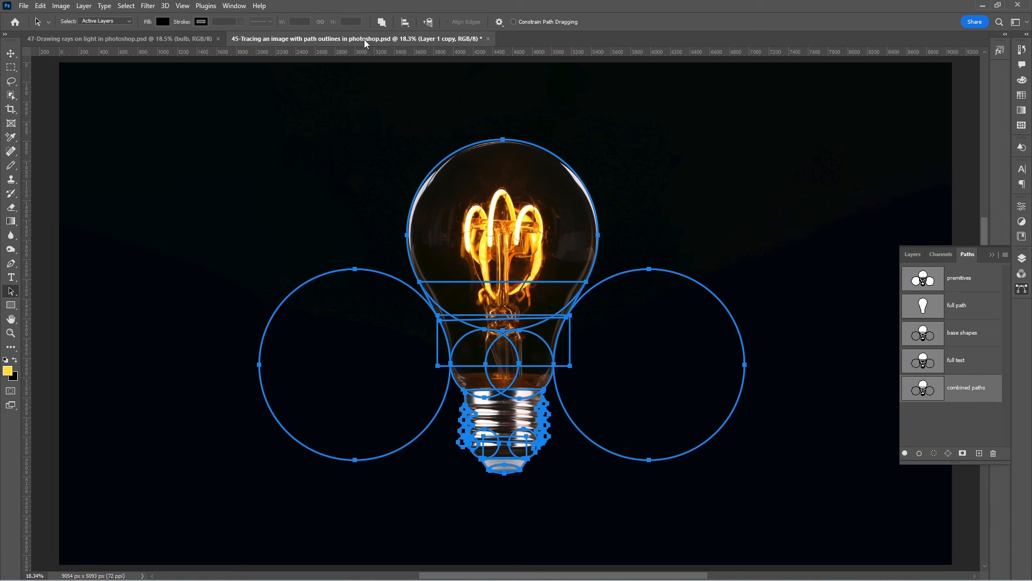
click(386, 25)
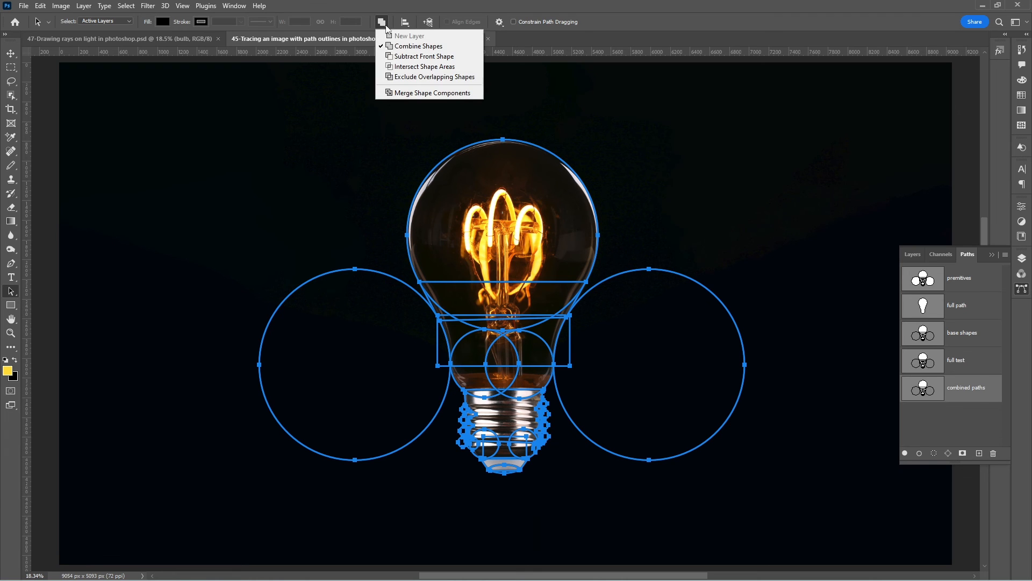
click(452, 93)
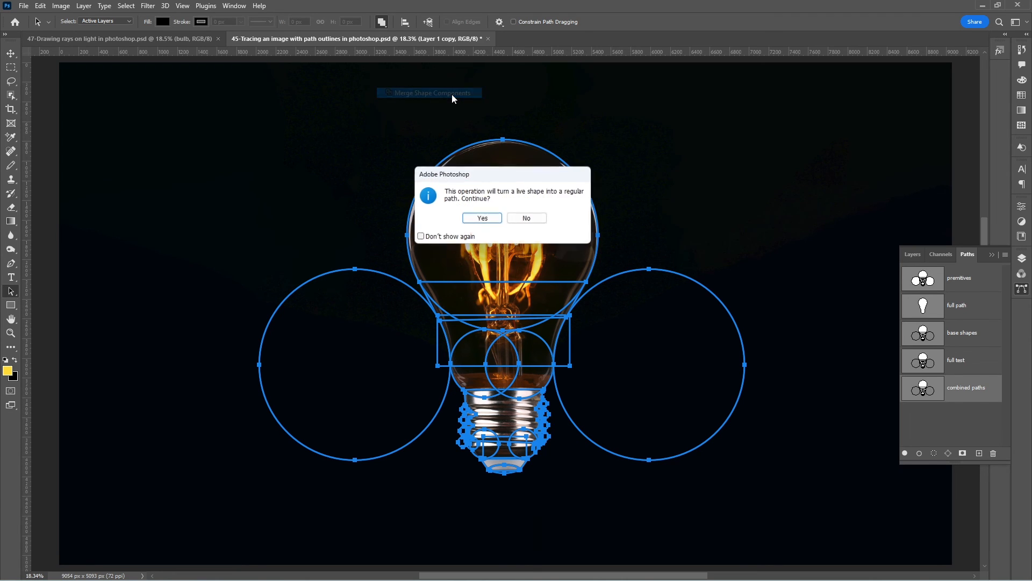
click(481, 219)
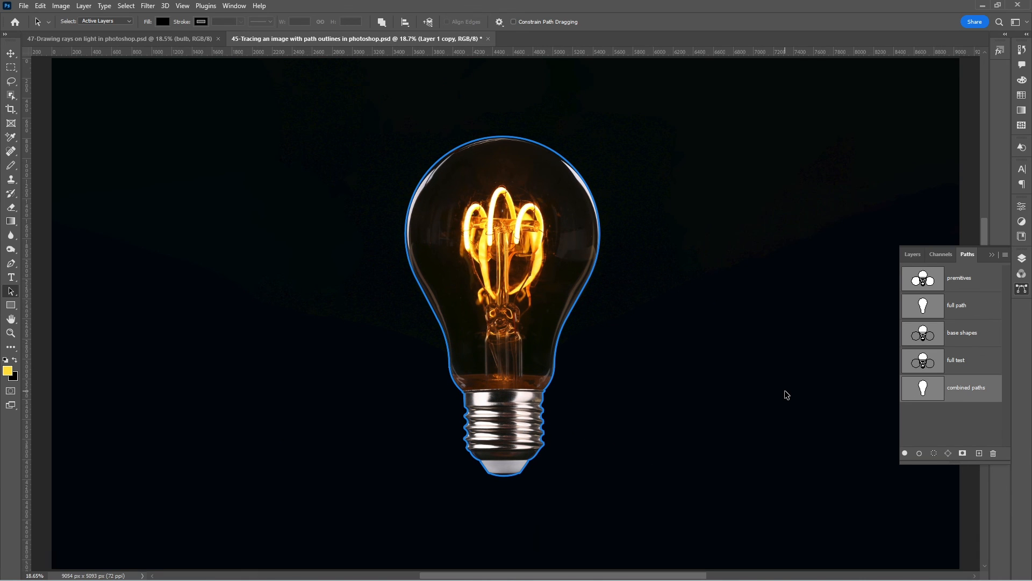